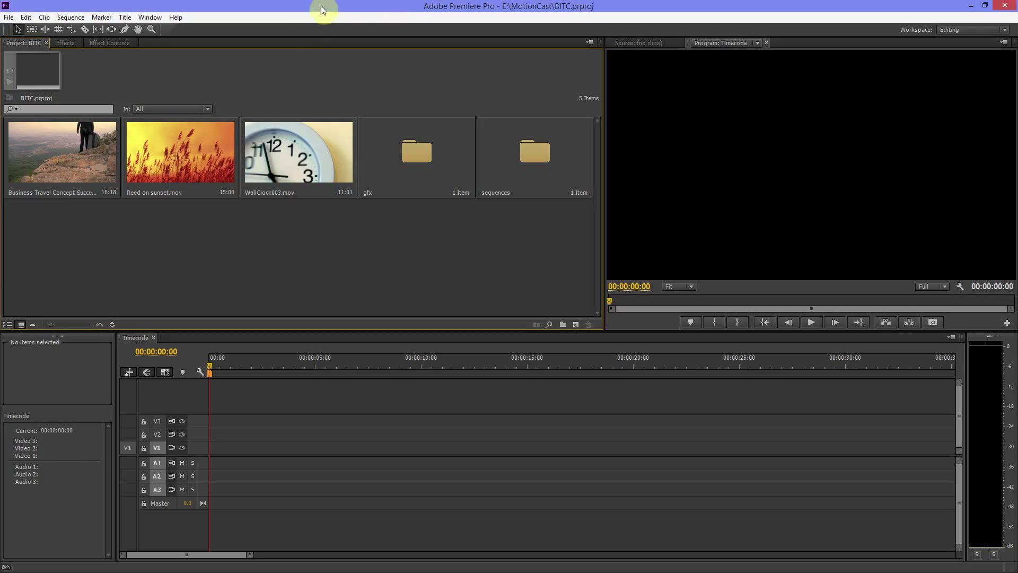
- Let the light-flare intro play through until Premiere Pro opens the BITC project
click(291, 202)
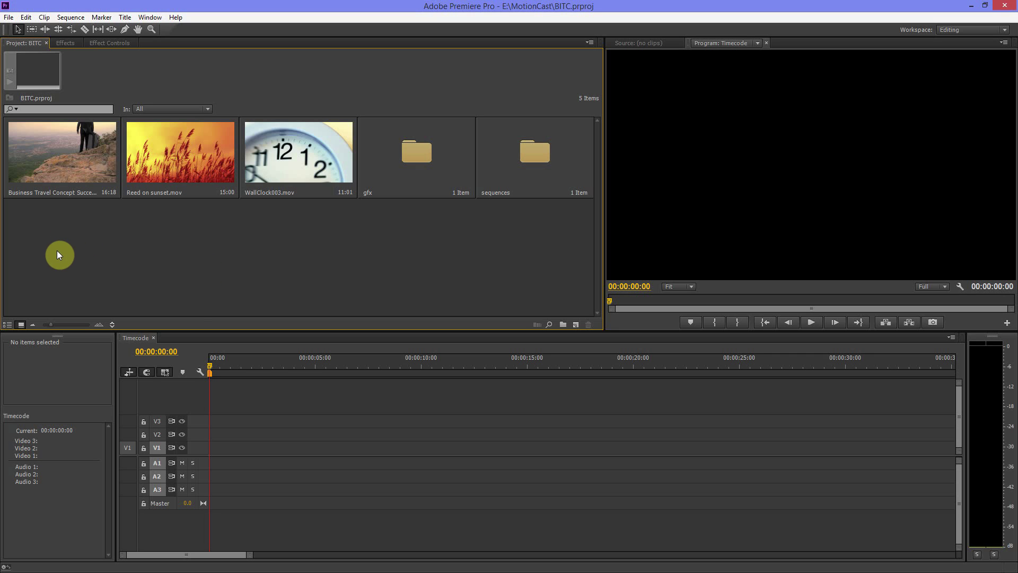
- Insert the three project clips end to end into the Timecode sequence, running 00:00:42:19
drag(55, 252, 284, 173)
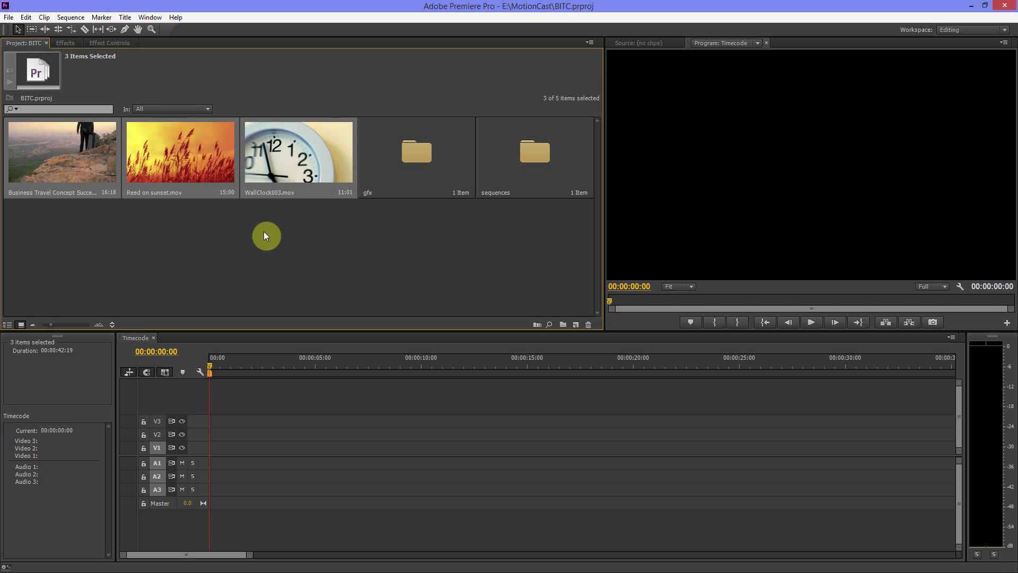
key(comma)
click(371, 405)
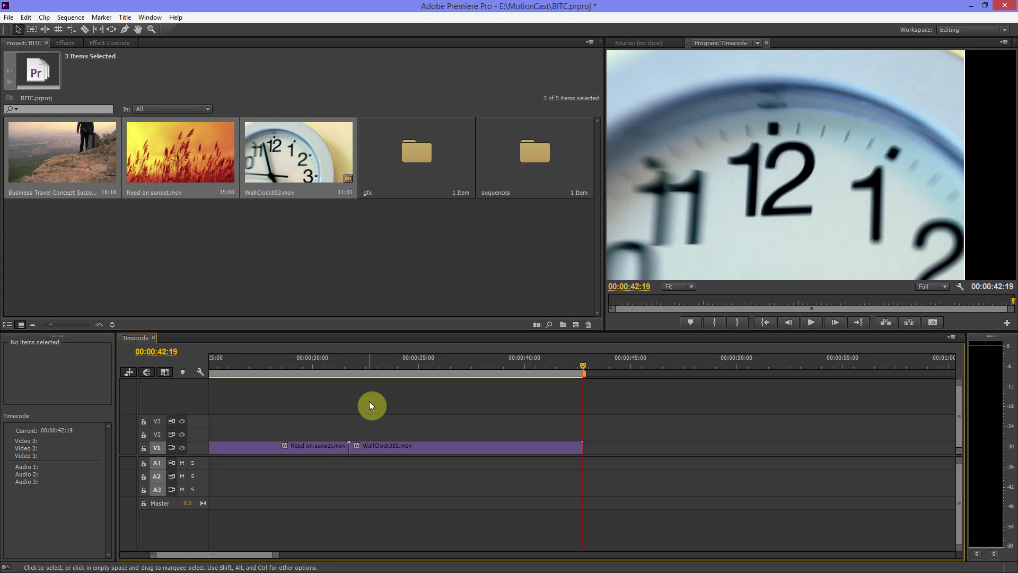
key(Home)
key(minus)
drag(205, 365, 179, 401)
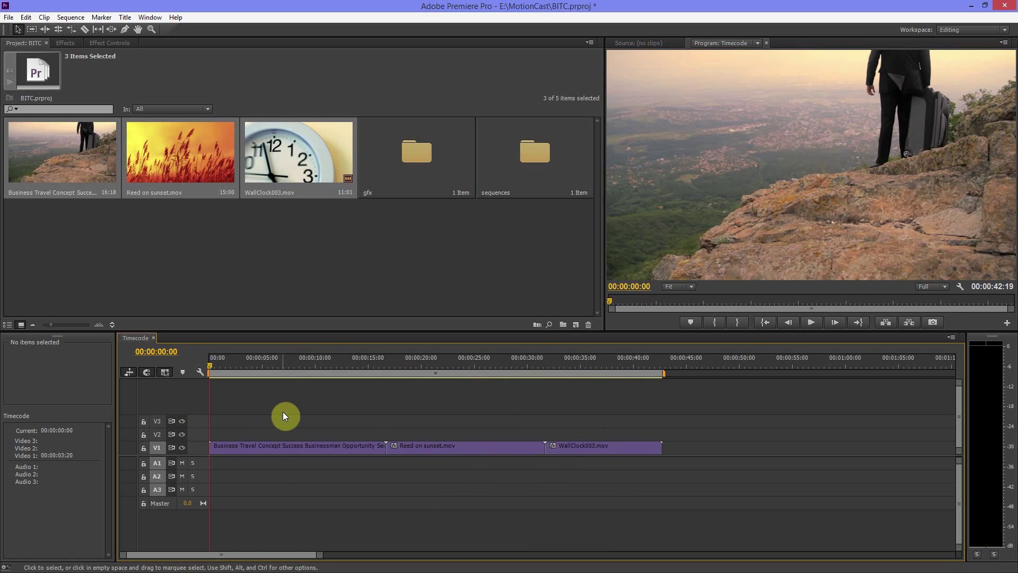
click(208, 245)
- Create a new 1920×1080, 25 fps Transparent Video item in the Project panel
right_click(209, 245)
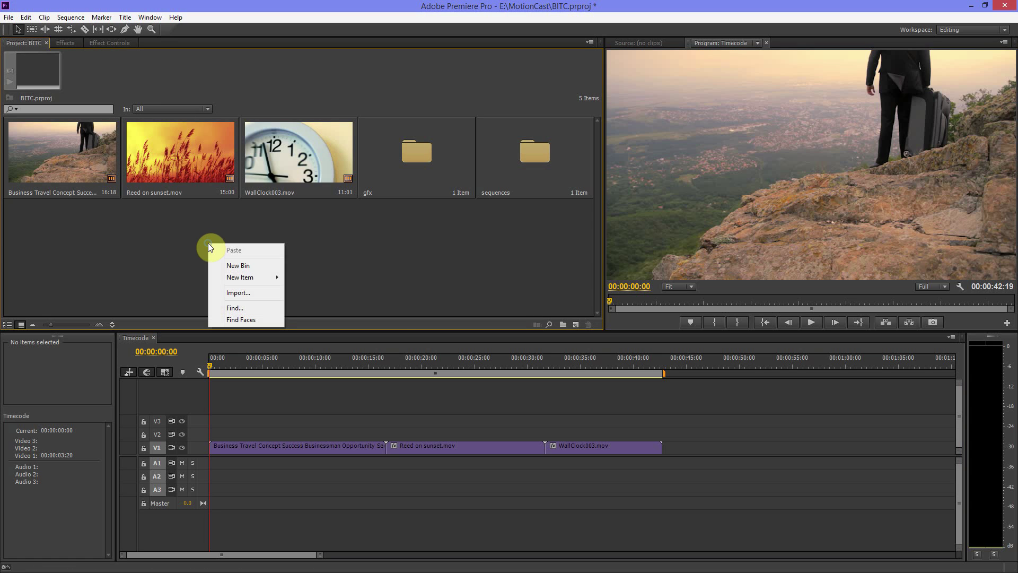
mouse_move(277, 277)
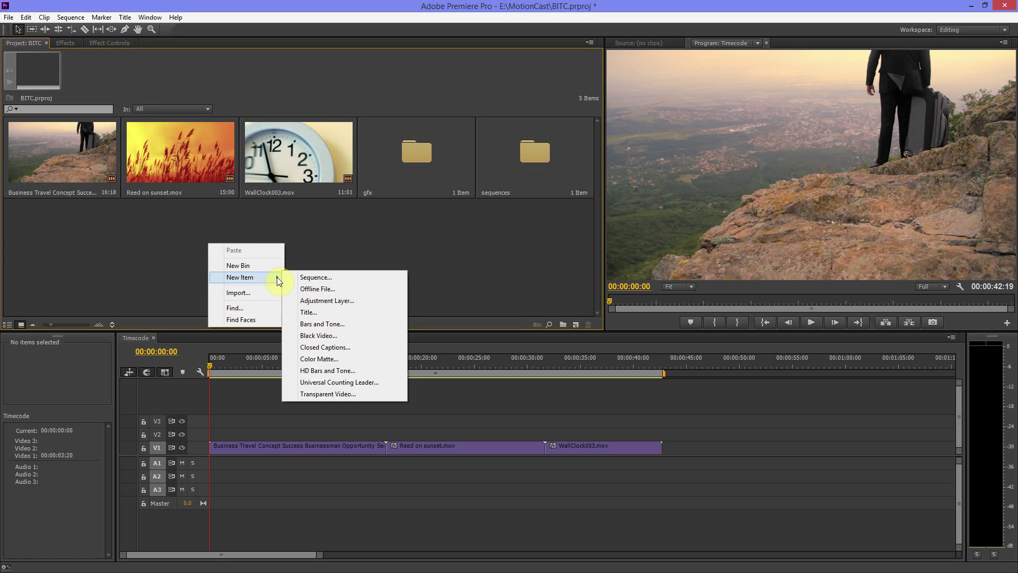
click(319, 395)
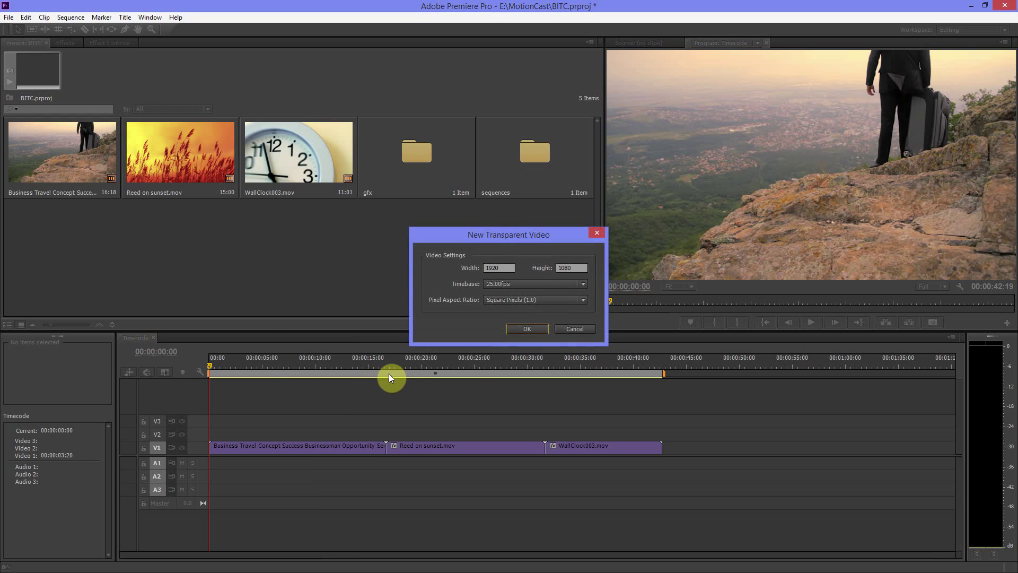
click(533, 328)
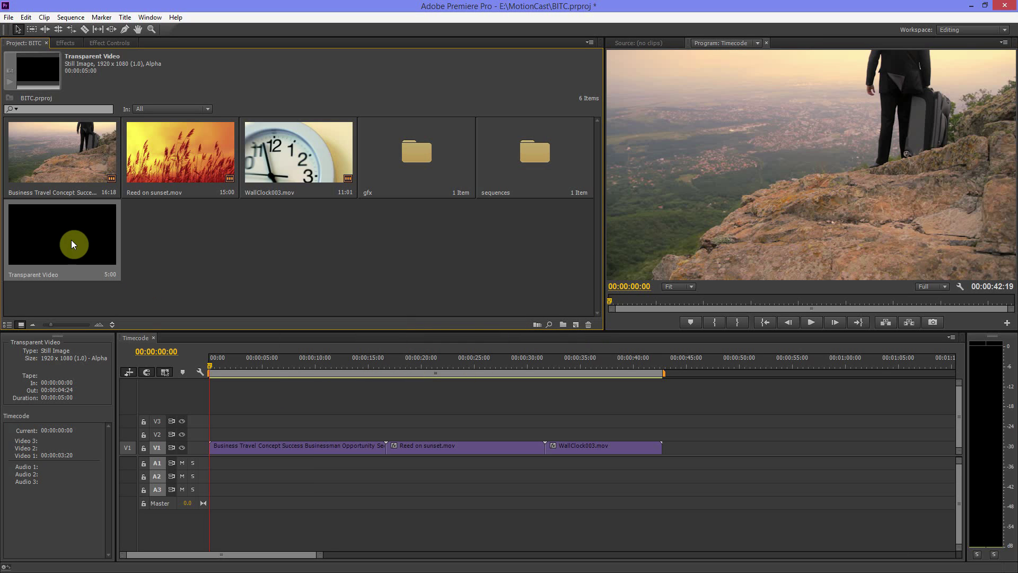
- Place the Transparent Video on track V3, spanning the full sequence length
drag(73, 243, 658, 422)
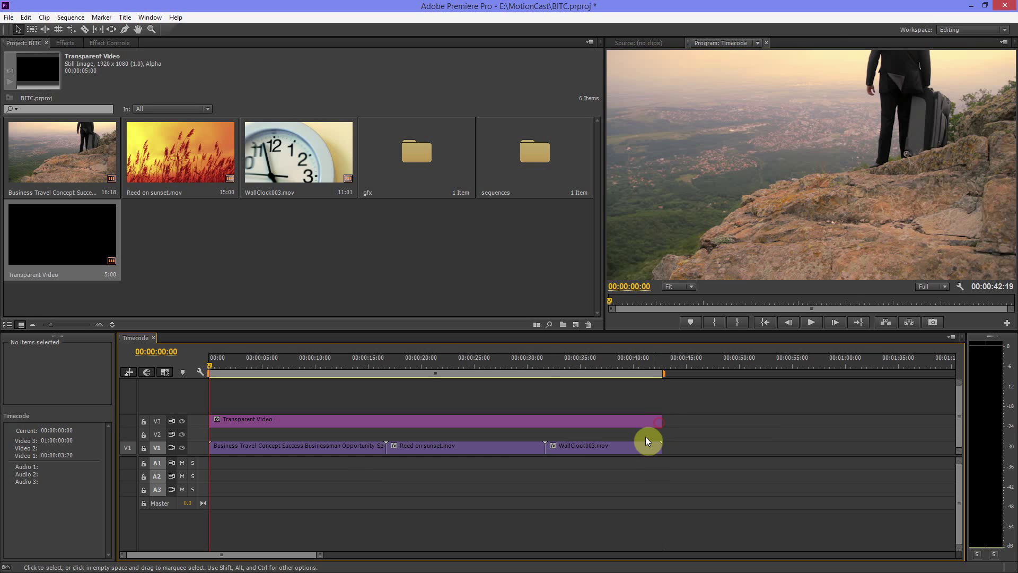
drag(212, 370, 603, 386)
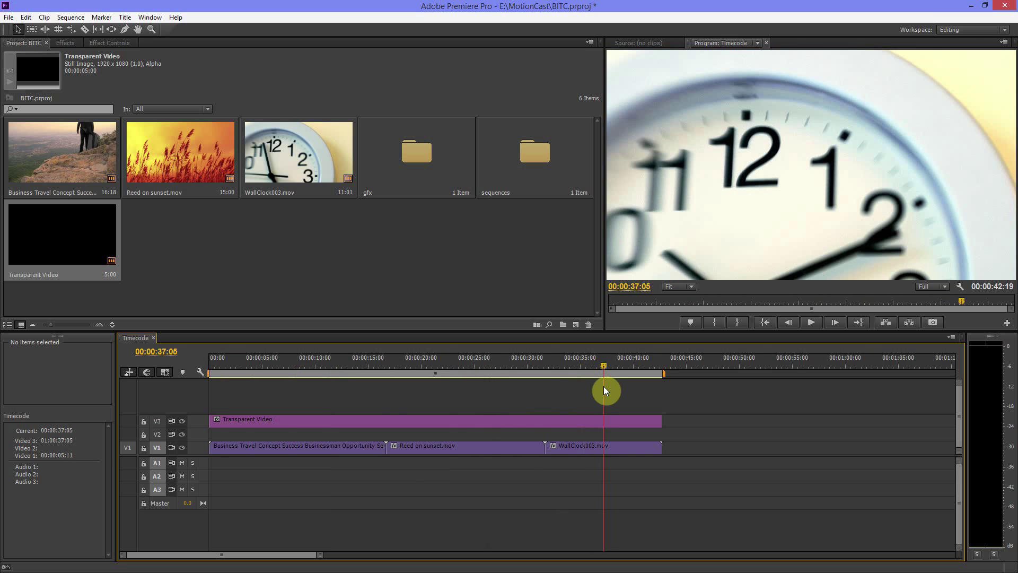
key(Home)
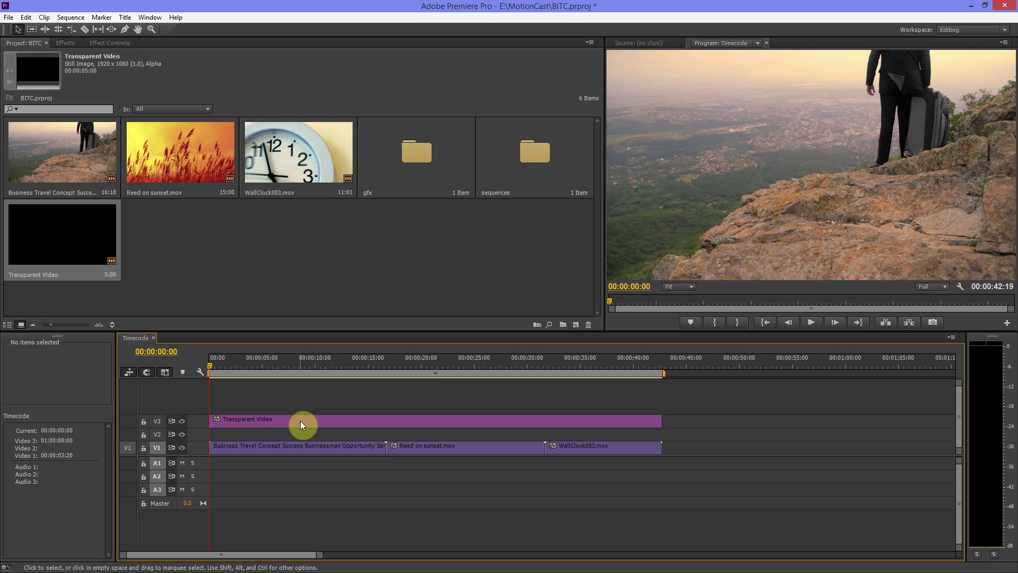
- Apply the Video > Timecode effect to the Transparent Video clip and show its Effect Controls
click(66, 43)
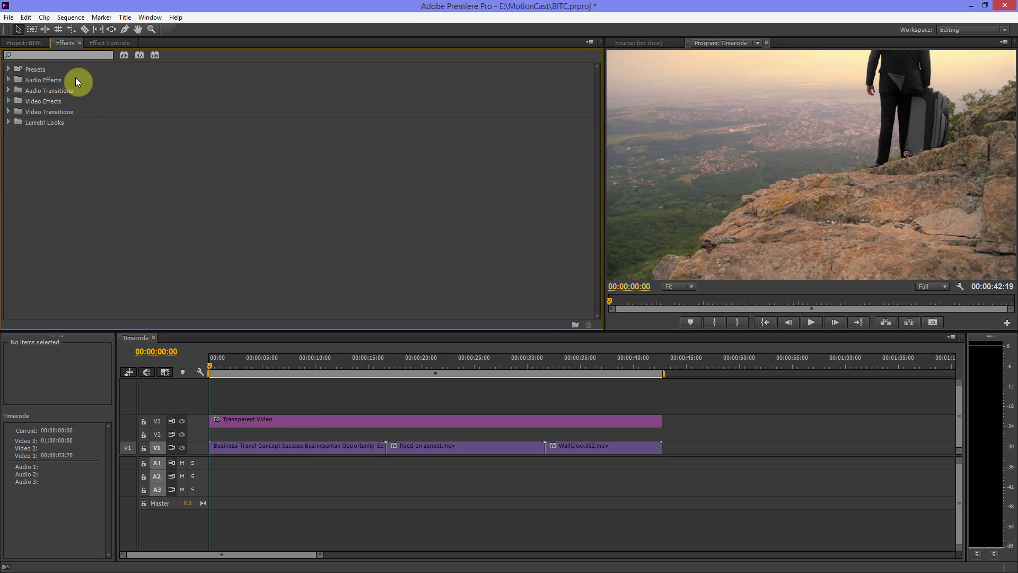
click(9, 101)
click(14, 271)
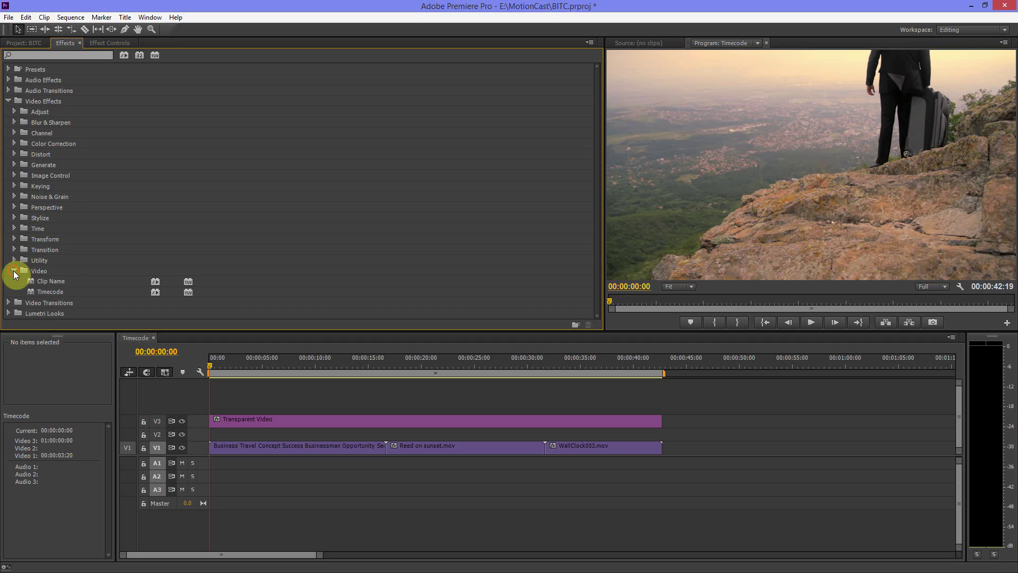
mouse_move(48, 294)
mouse_down()
mouse_move(43, 307)
mouse_move(31, 292)
mouse_move(294, 356)
mouse_move(317, 421)
mouse_up()
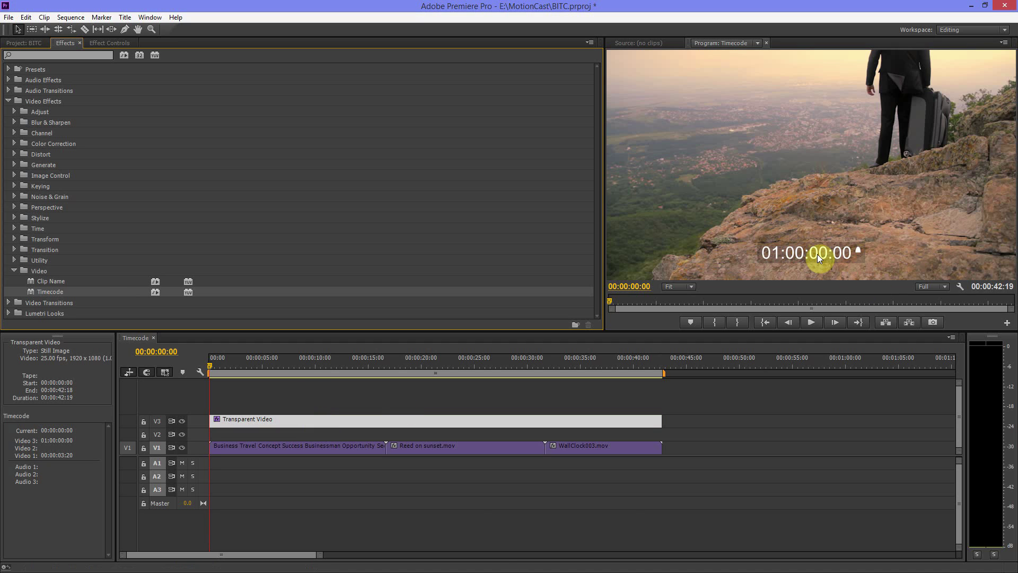
click(326, 421)
click(106, 45)
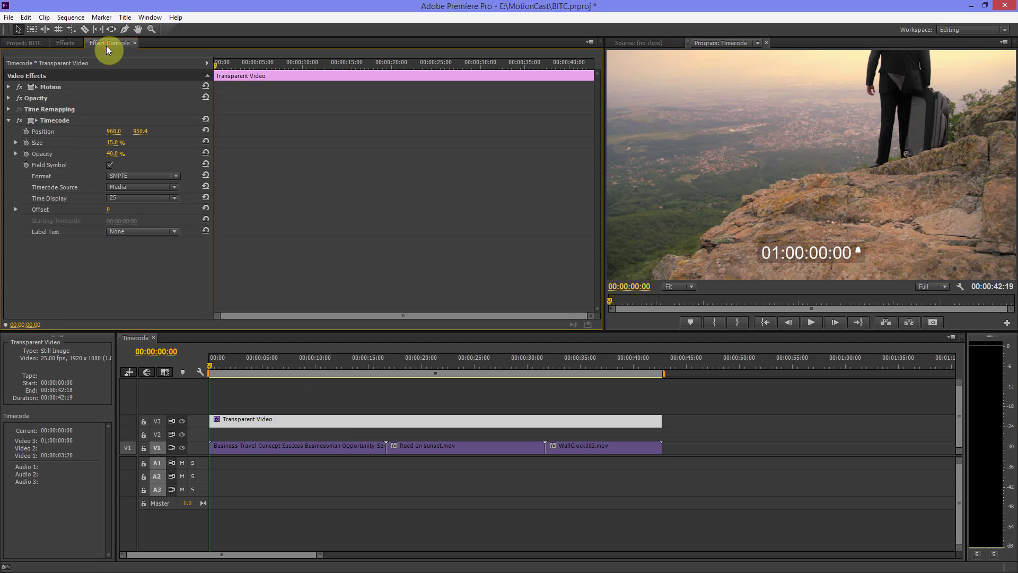
- Turn off the Timecode field symbol, then set its opacity to 60% and size to 8%
click(55, 122)
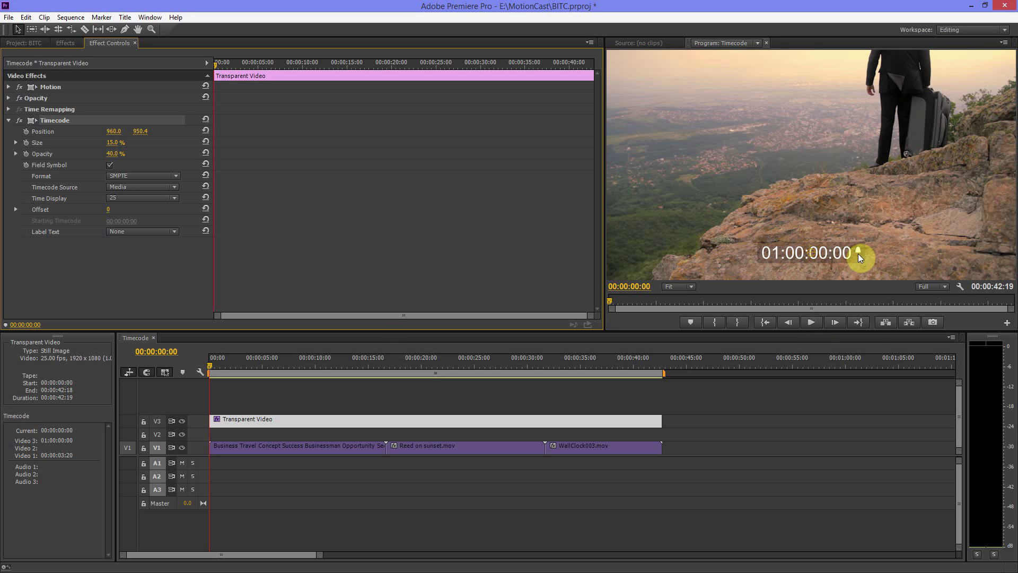
click(109, 165)
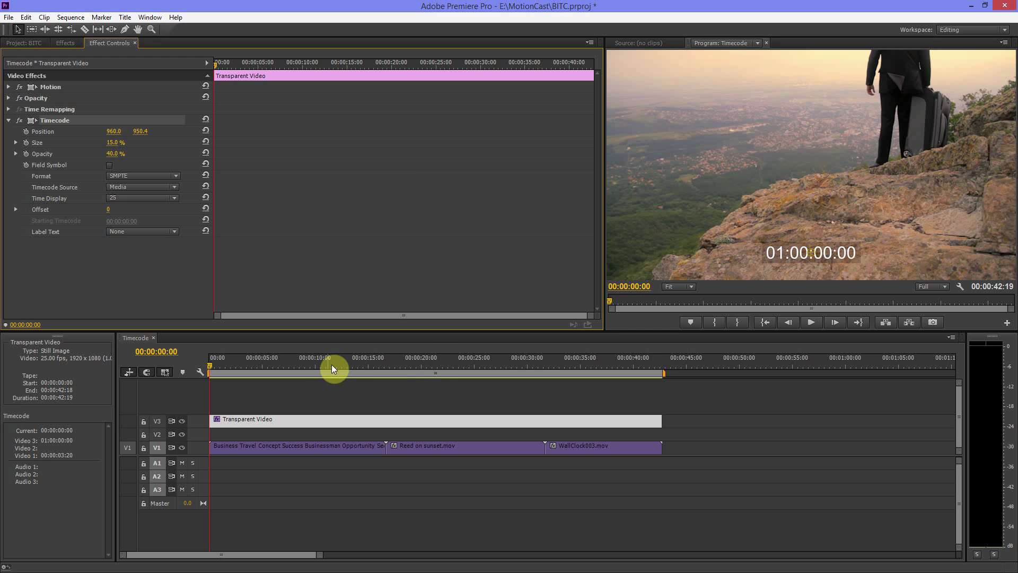
drag(213, 366, 609, 377)
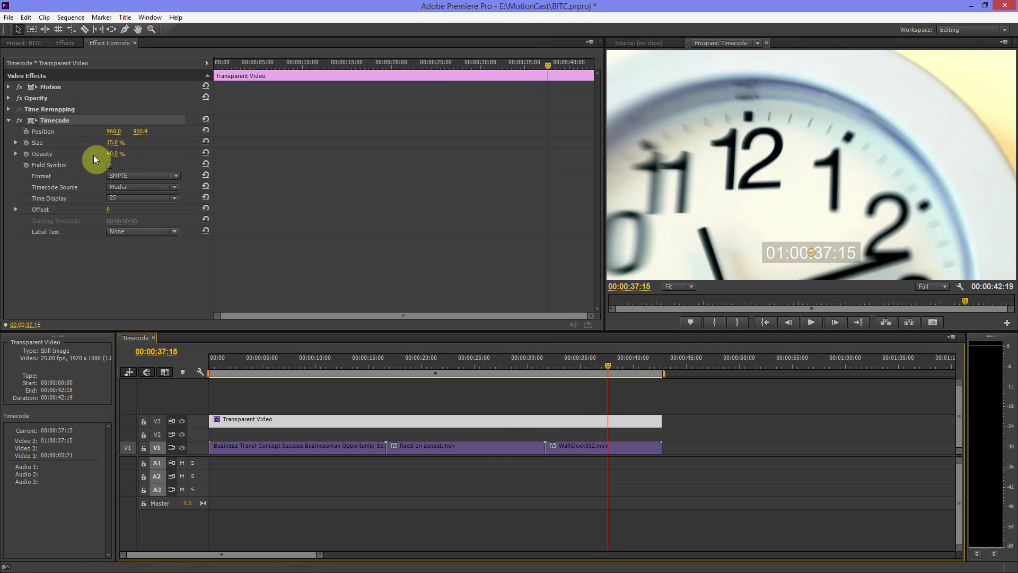
click(113, 153)
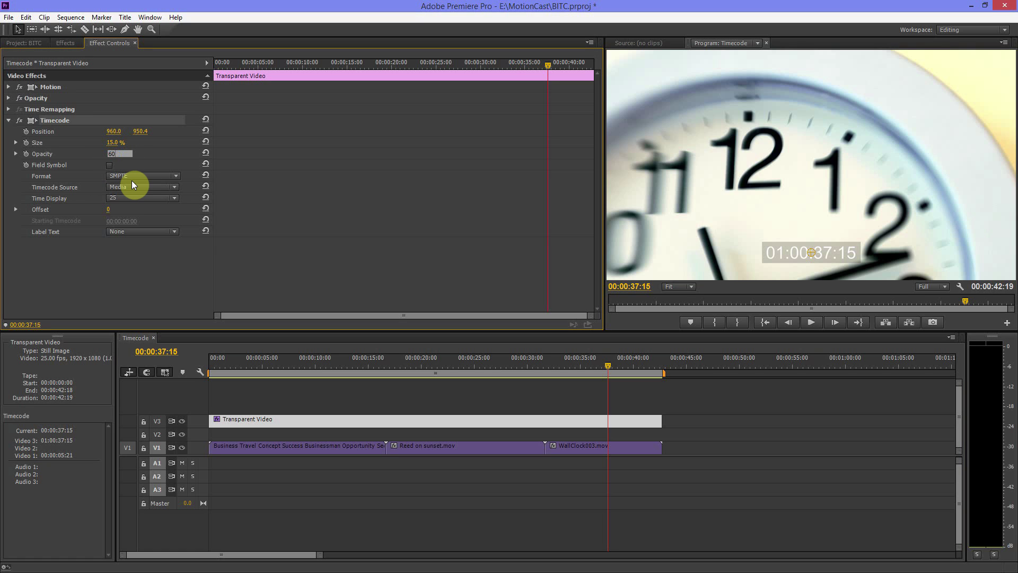
text(60)
key(Return)
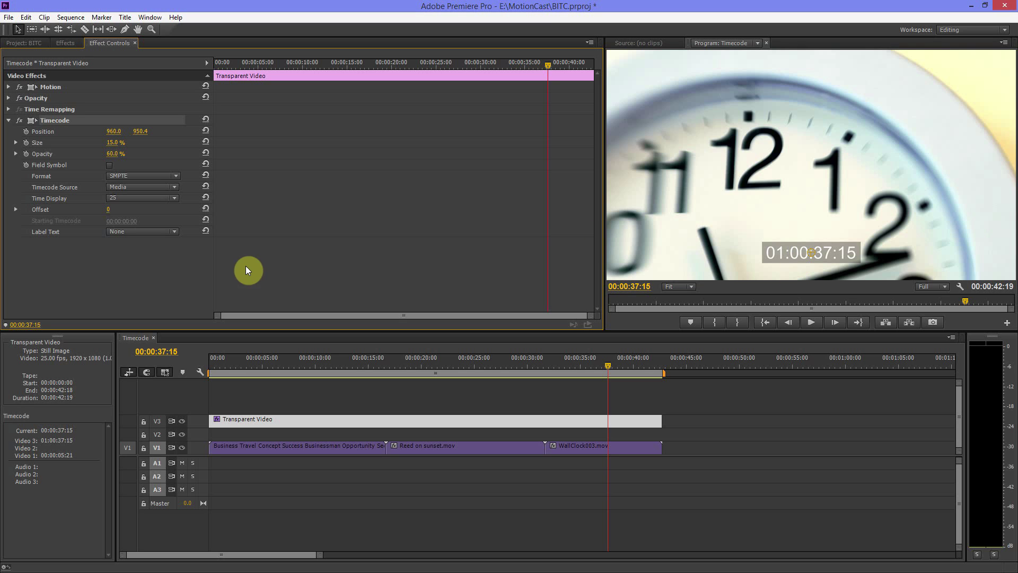
click(112, 143)
text(8)
key(Return)
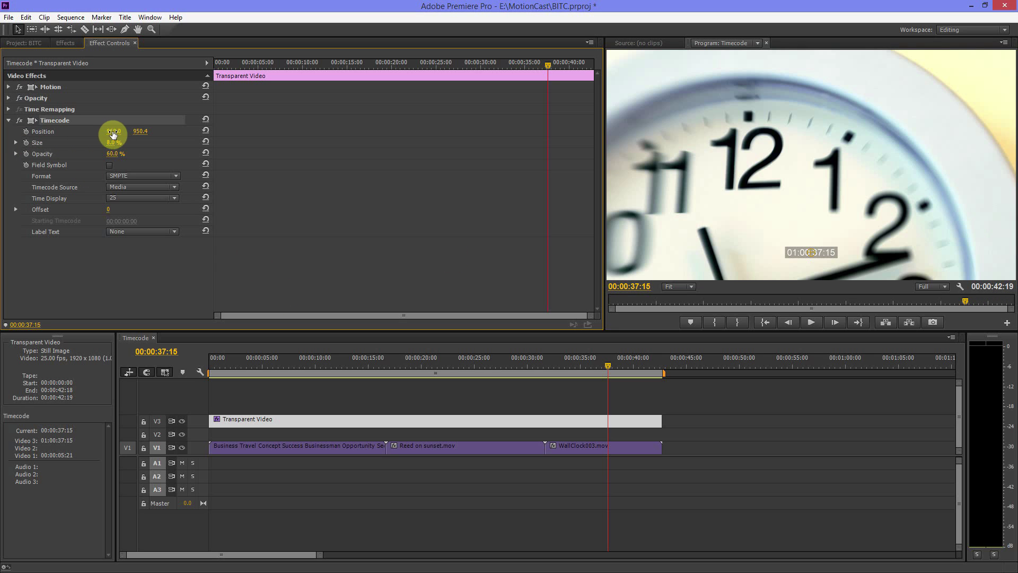
- Move the timecode overlay to position 1744, 1000.4 in the frame's bottom-right corner
drag(113, 135, 344, 135)
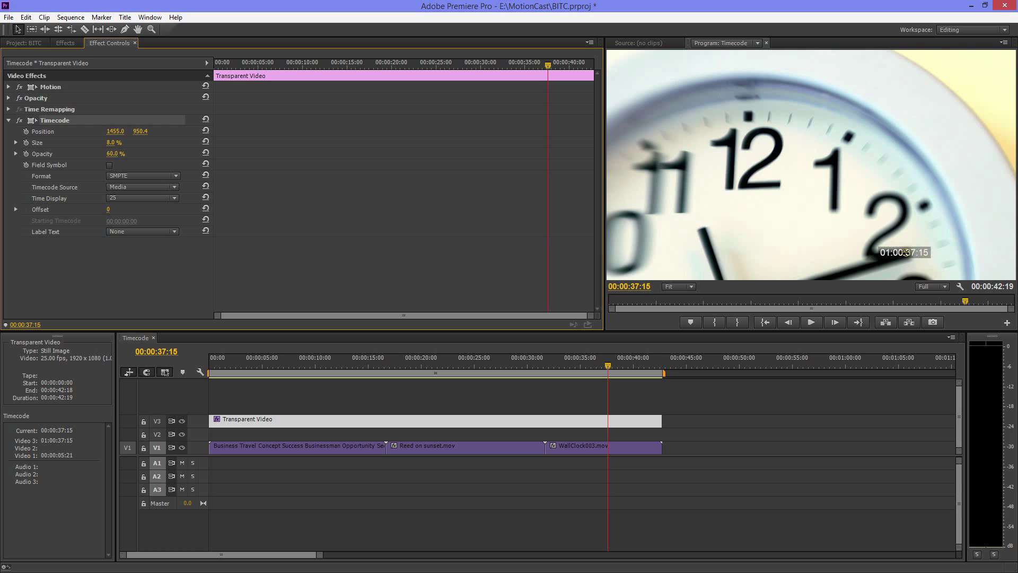
drag(905, 252, 970, 252)
mouse_move(140, 131)
mouse_down()
mouse_move(157, 139)
mouse_move(142, 129)
mouse_up()
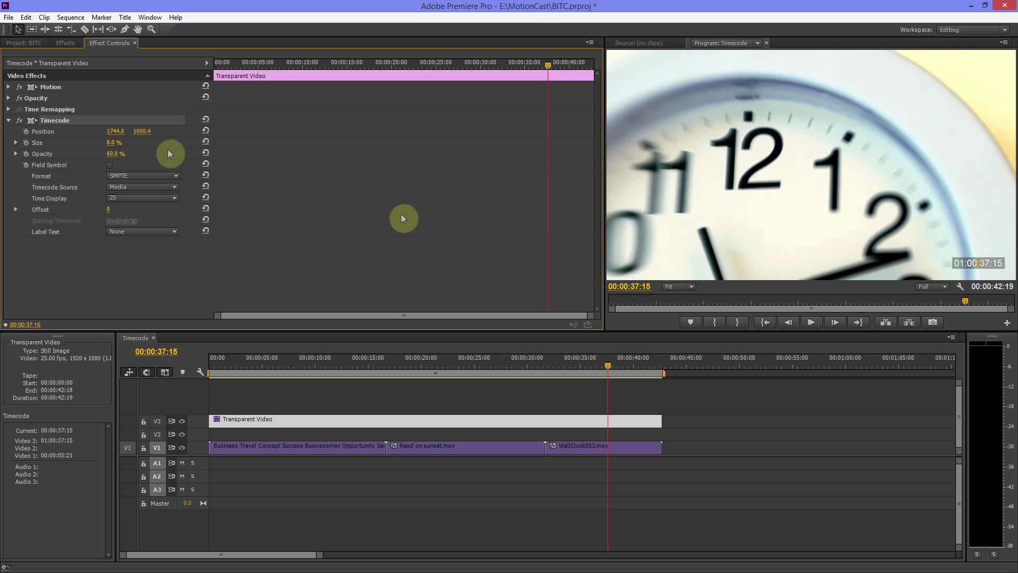
click(632, 394)
key(Home)
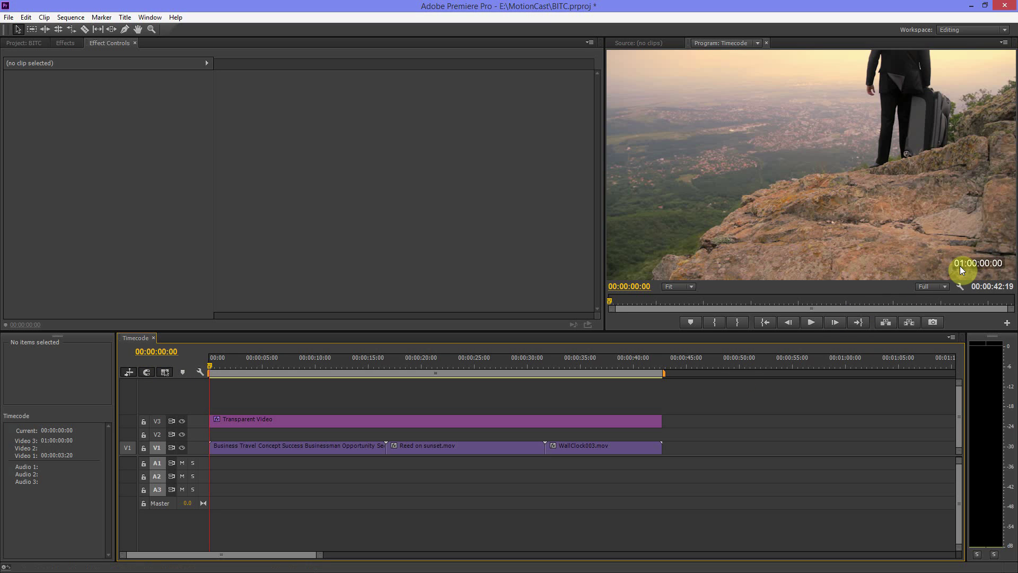
- Set the Timecode Source to Generate so the burn-in counts from 00:00:00:00
click(377, 421)
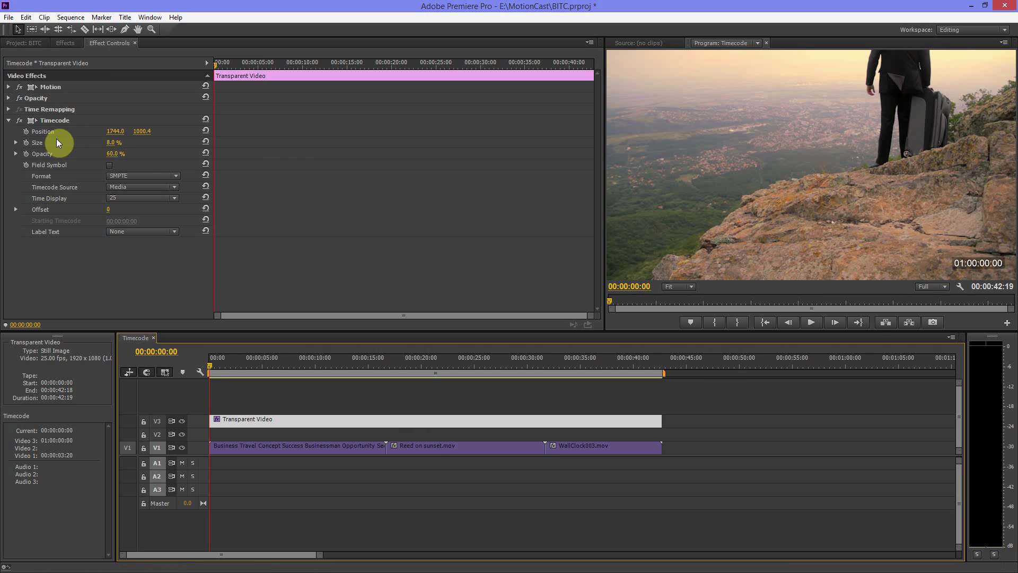
click(52, 120)
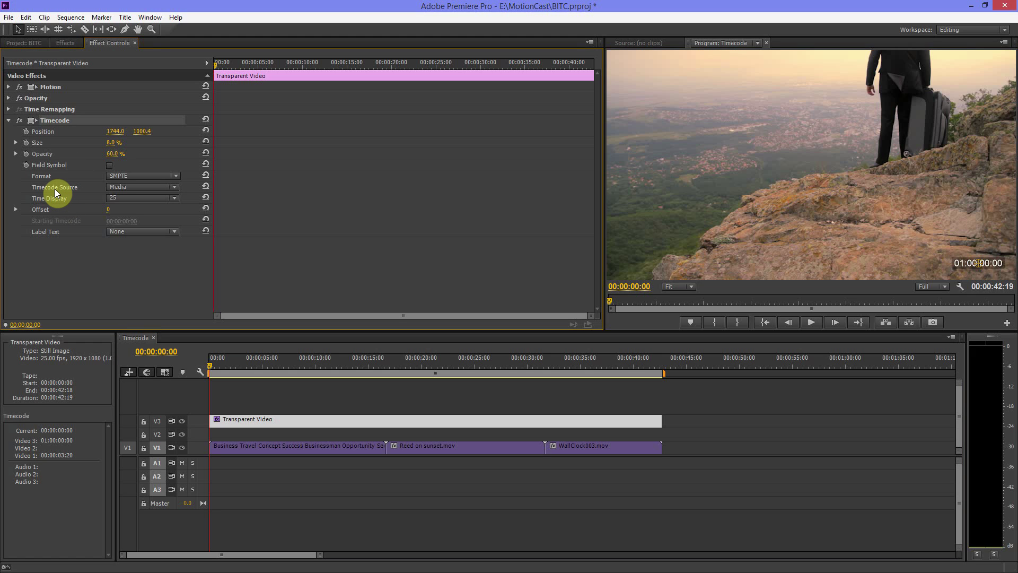
click(130, 188)
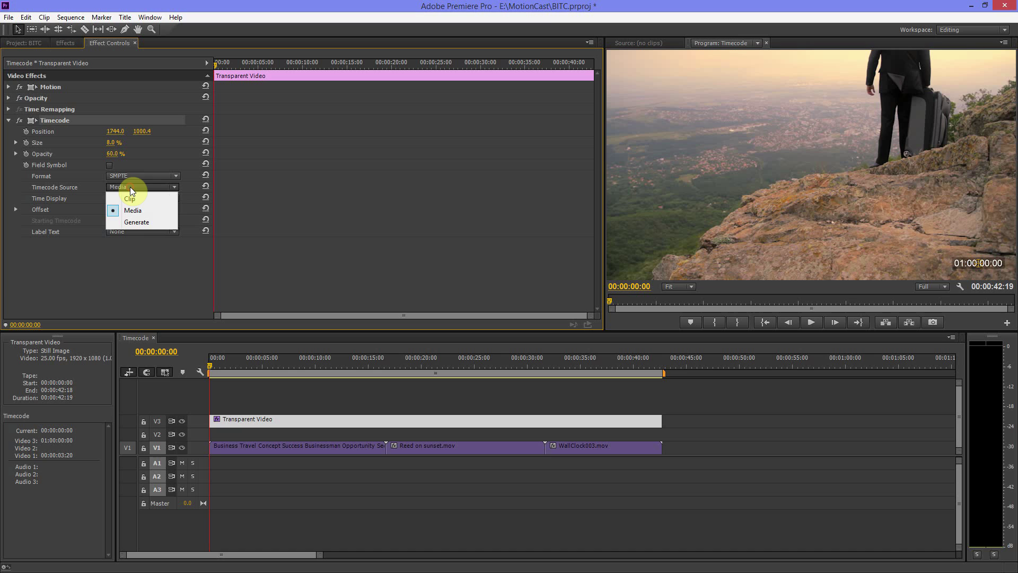
click(136, 221)
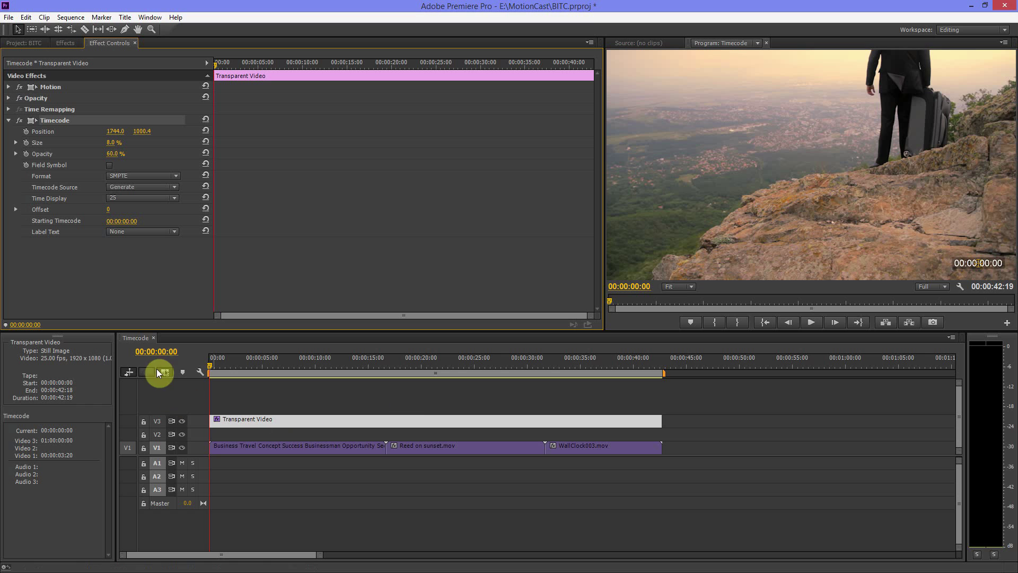
click(237, 390)
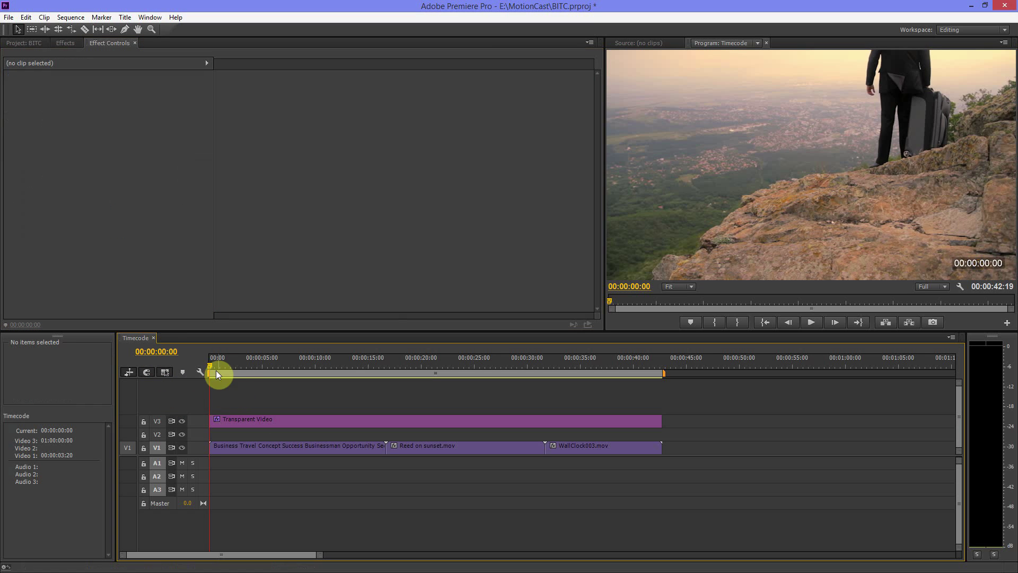
drag(211, 365, 184, 393)
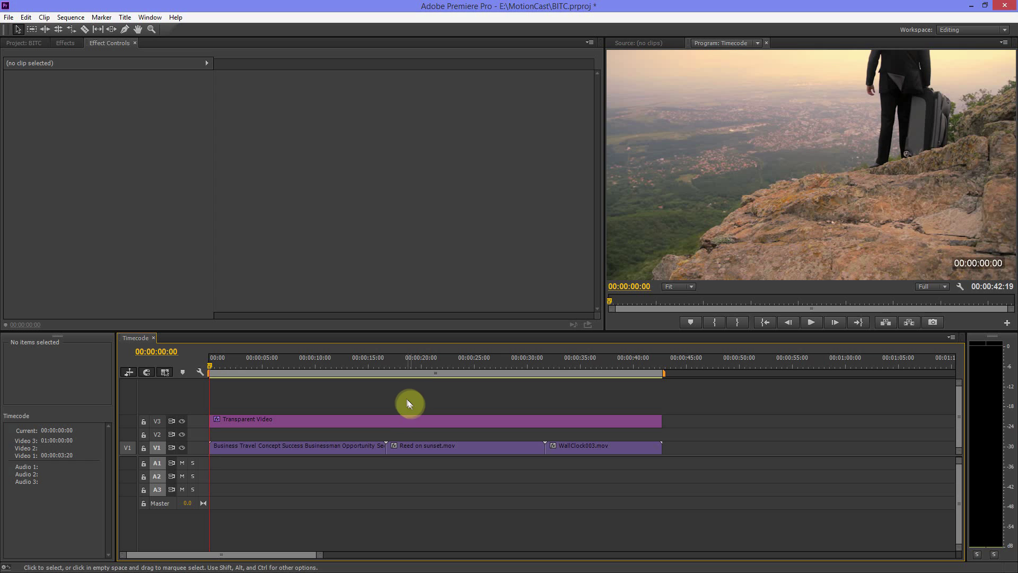